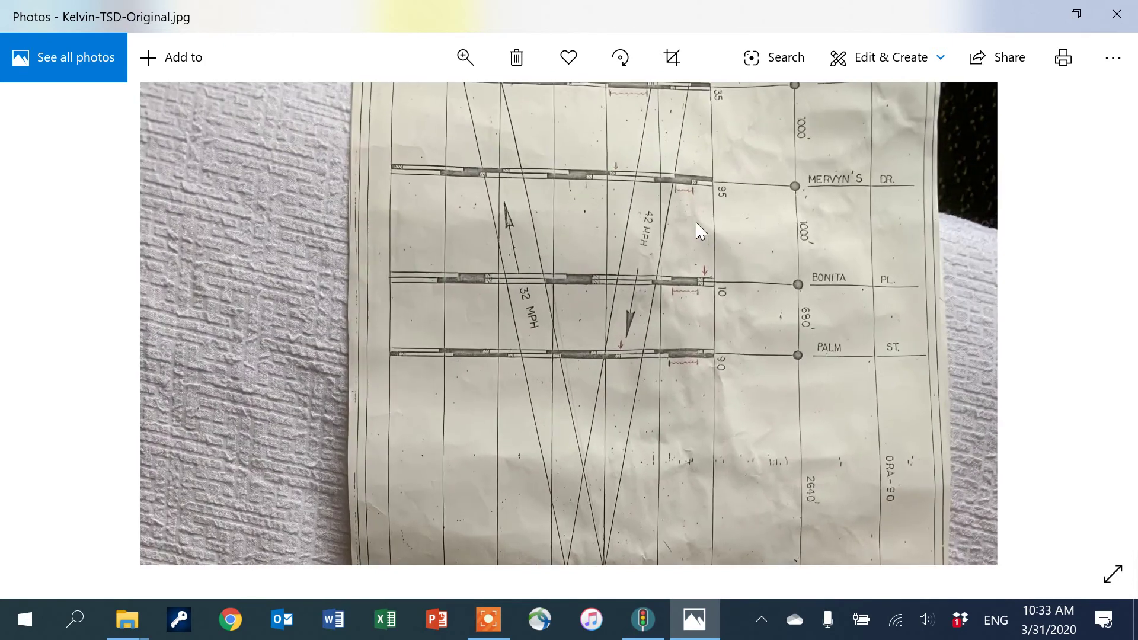
Examine the hand-drawn time-space diagram photo from Harbor Blvd. down to Palm St
scroll(792, 274, "down", 1)
scroll(754, 177, "up", 1)
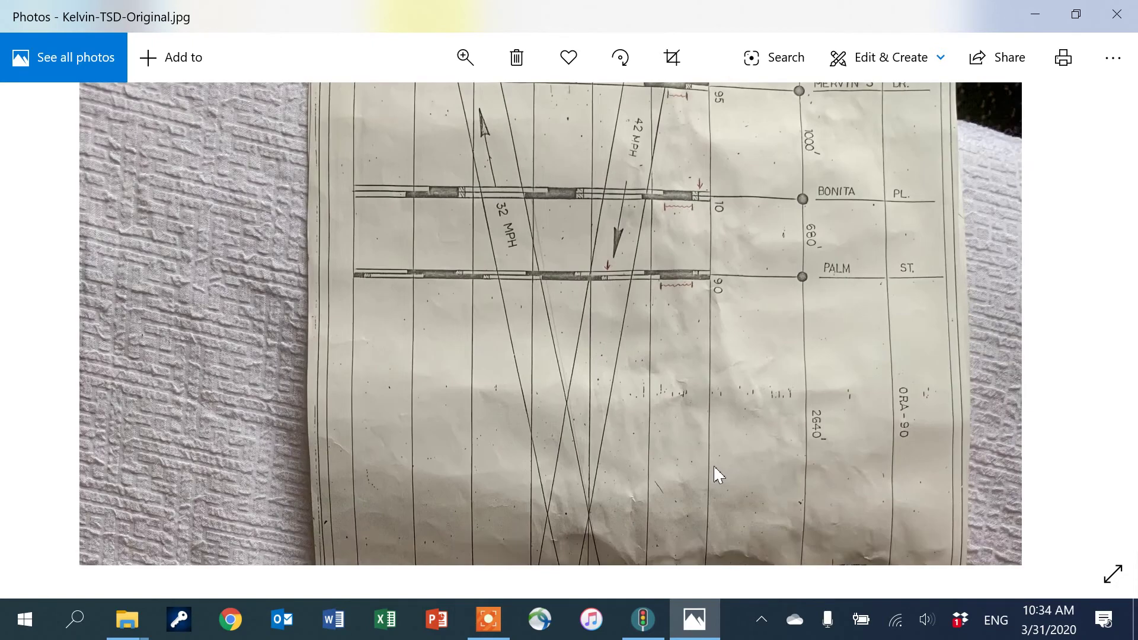
left_click_drag(729, 243, 700, 304)
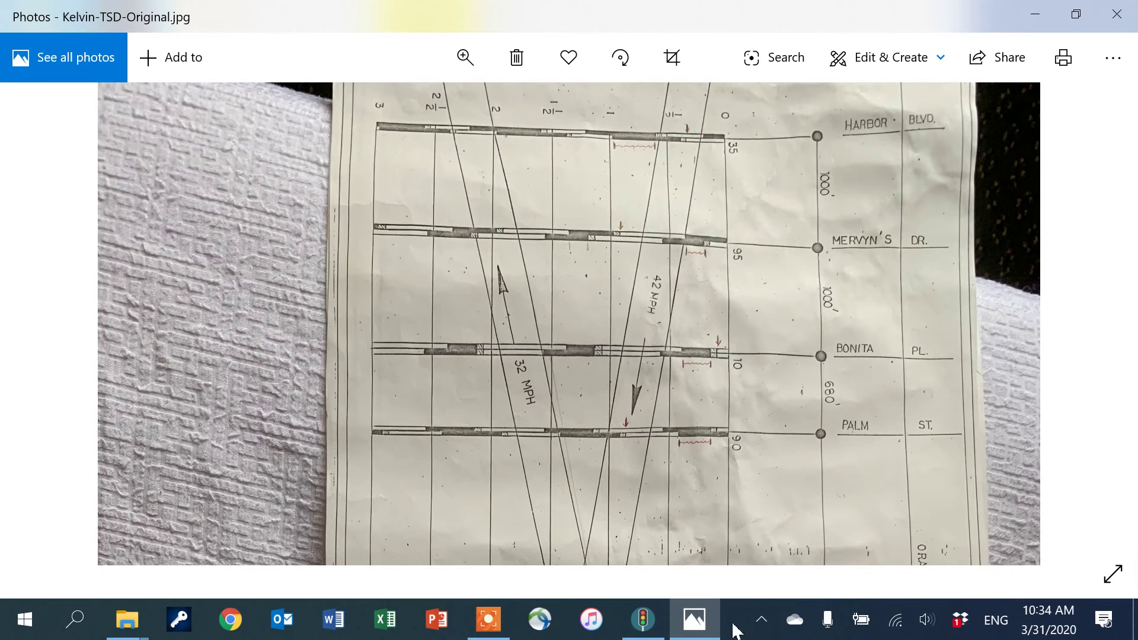
Switch to TranSync and inspect the phase arrows of the signals along the Imperial Hwy corridor on the map
left_click(643, 619)
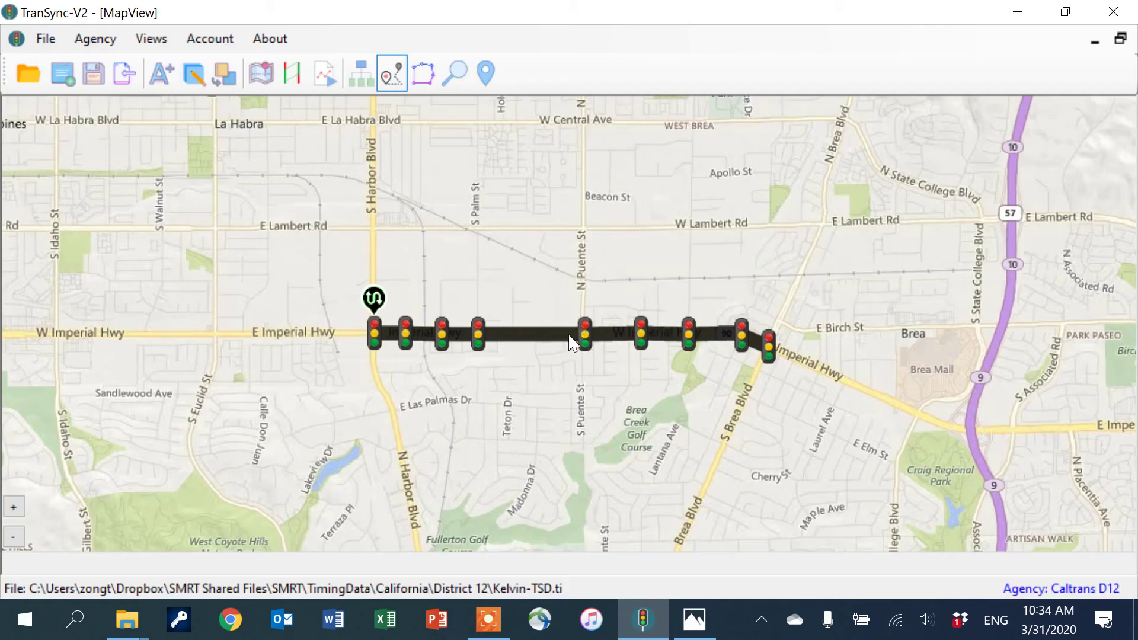
scroll(570, 343, "up", 2)
scroll(569, 332, "up", 1)
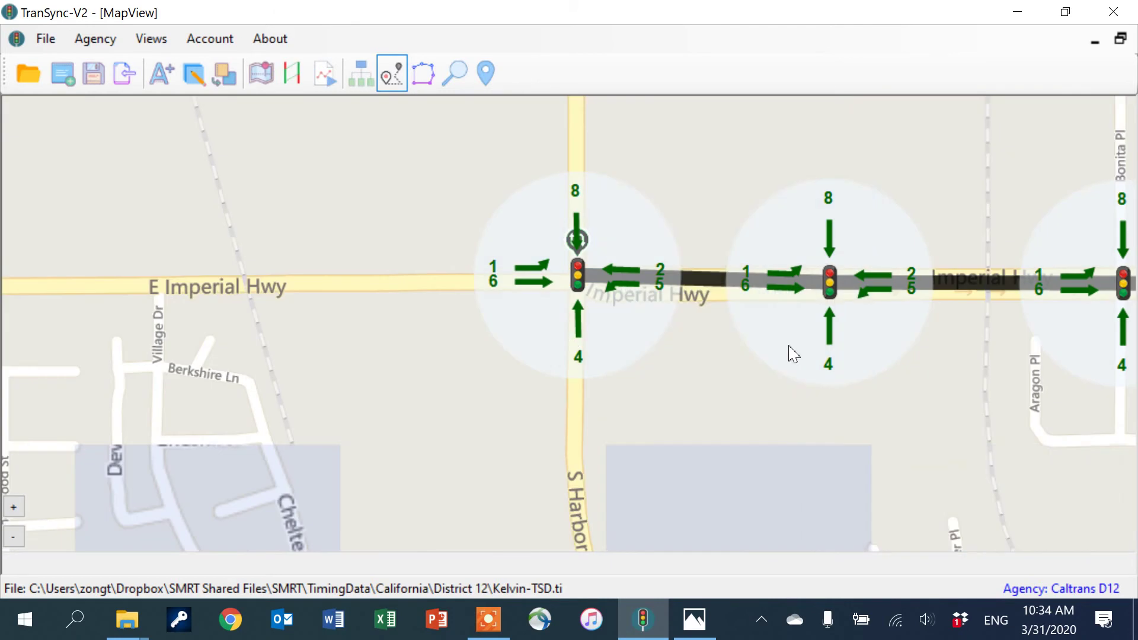
left_click_drag(948, 358, 540, 358)
left_click_drag(919, 347, 593, 350)
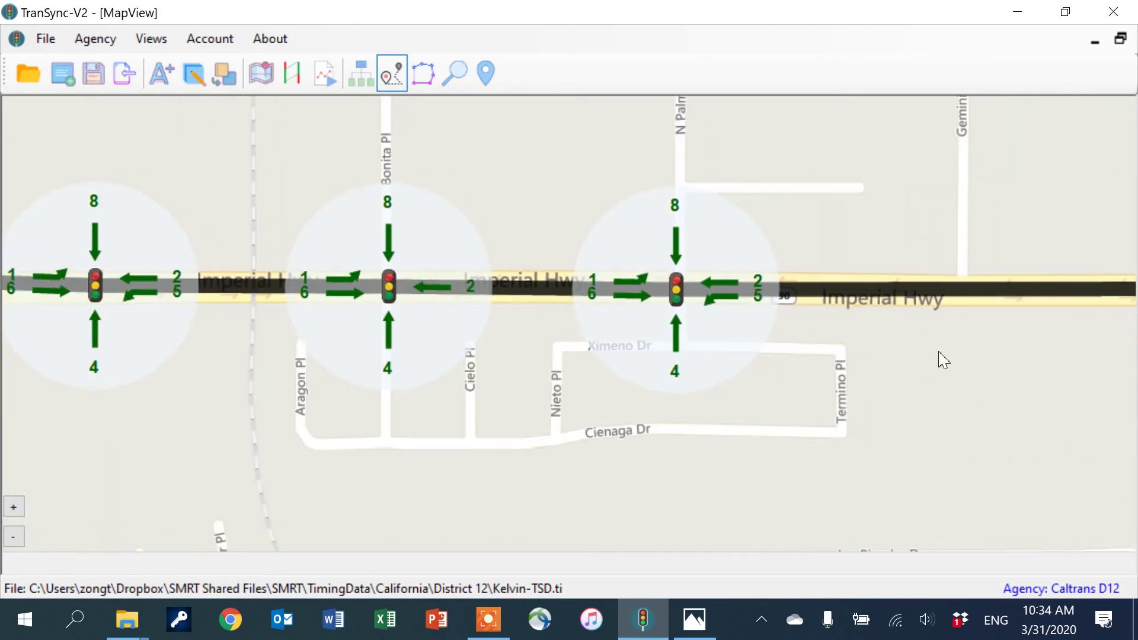
left_click_drag(977, 359, 695, 356)
left_click_drag(817, 350, 731, 345)
left_click_drag(1096, 349, 694, 345)
left_click_drag(986, 345, 654, 337)
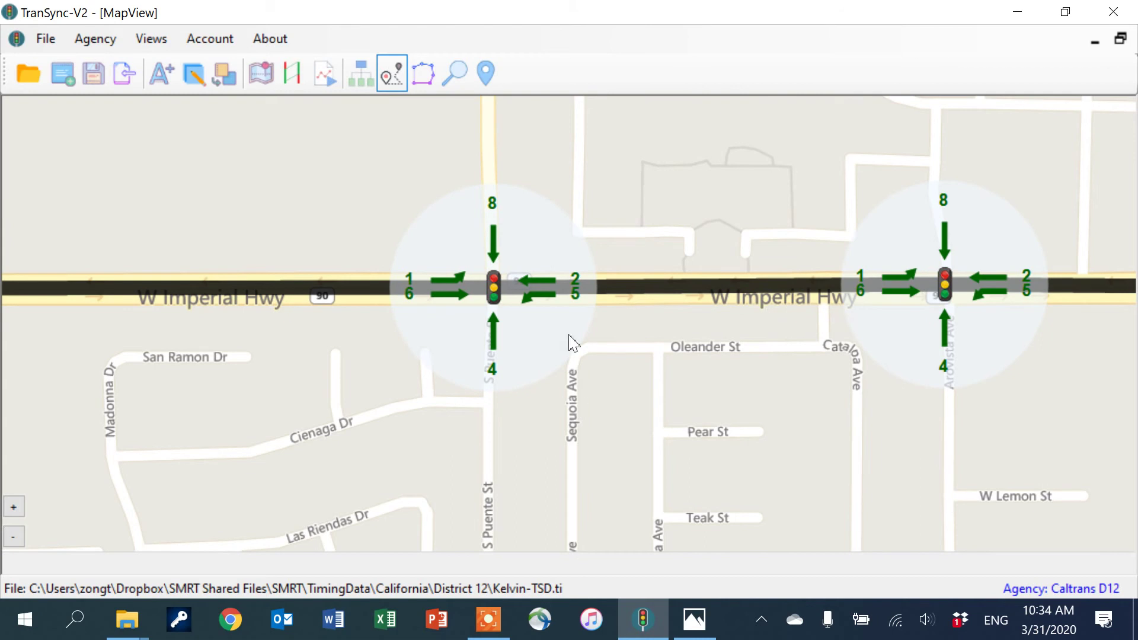
scroll(570, 343, "down", 2)
Review the PM plan's phase numbers and phasing sequence and timing at East Imperial Highway & Palm St, and close the editor
mouse_move(330, 317)
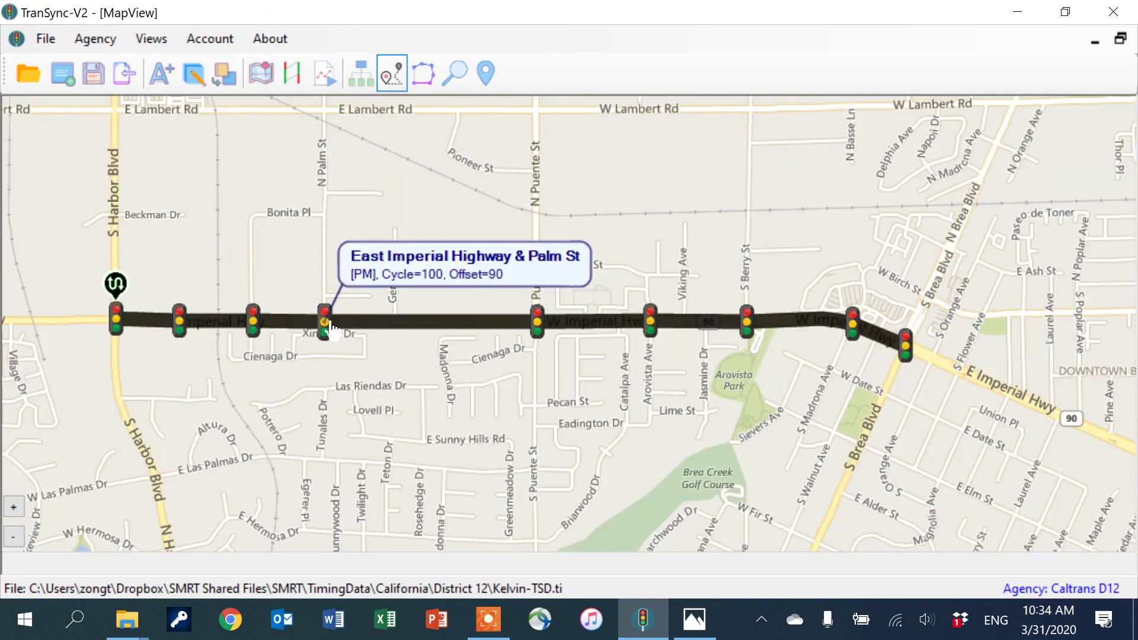
double_click(325, 323)
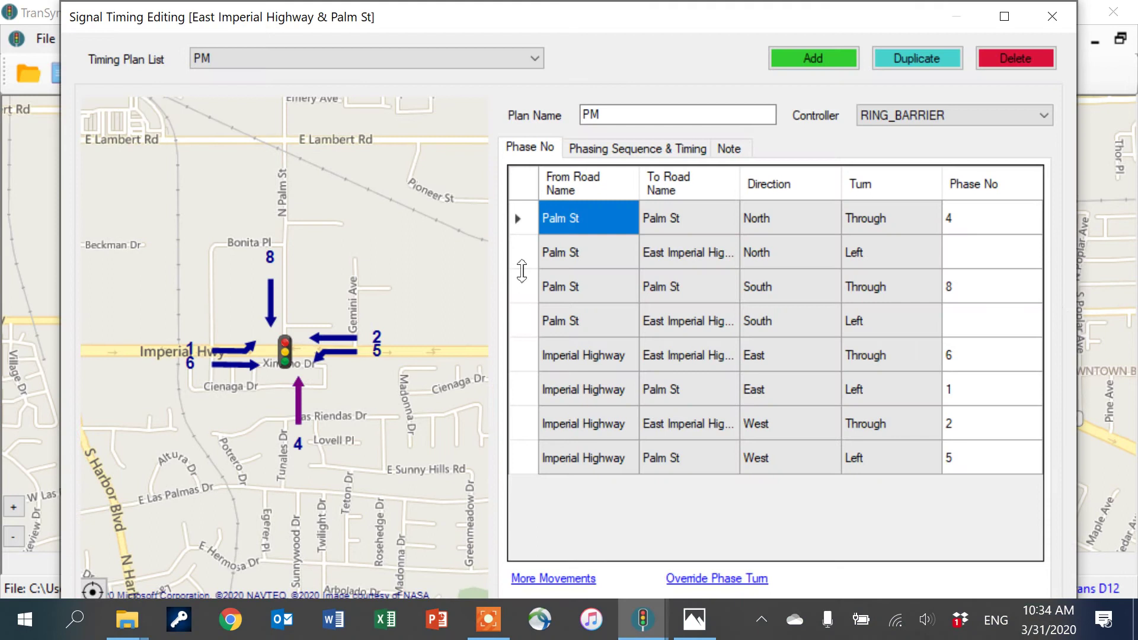
left_click(688, 151)
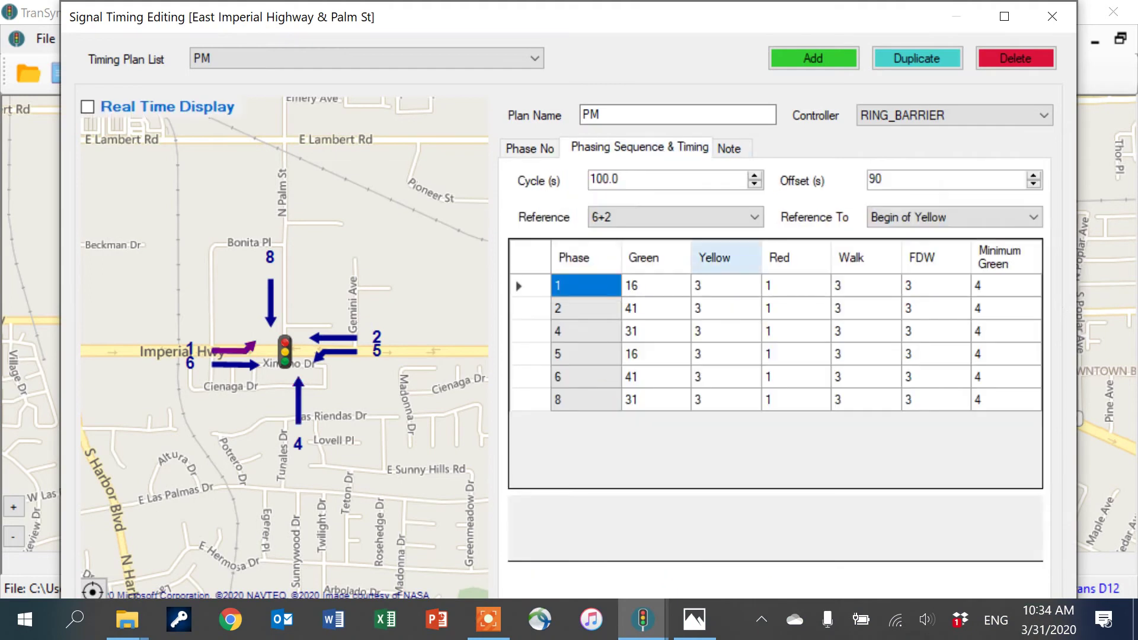
left_click(1004, 18)
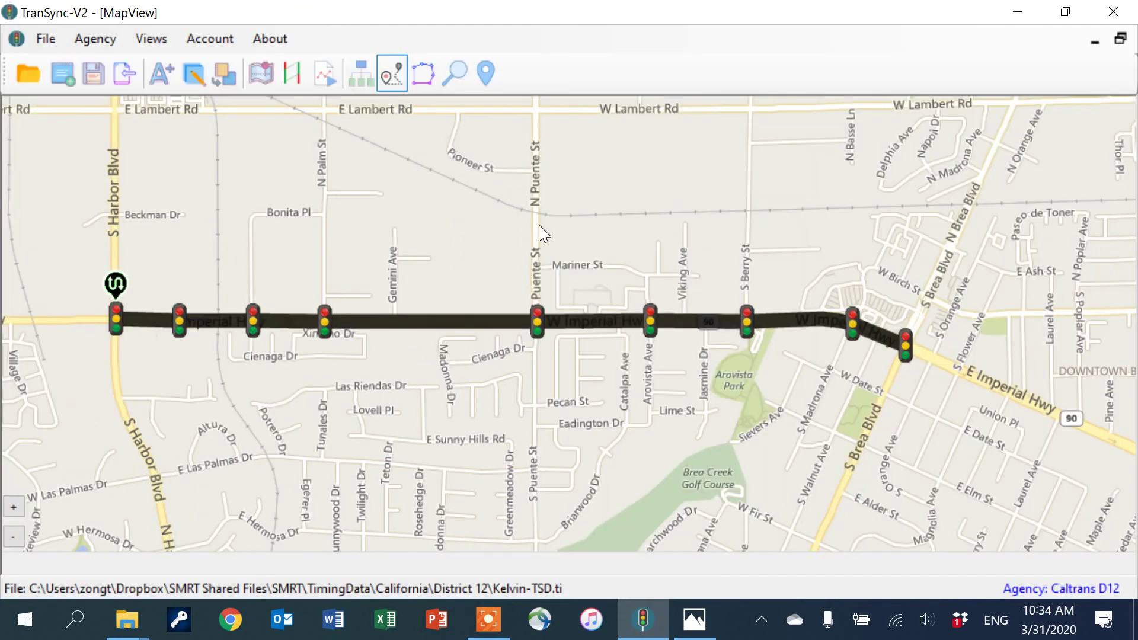
left_click(1113, 11)
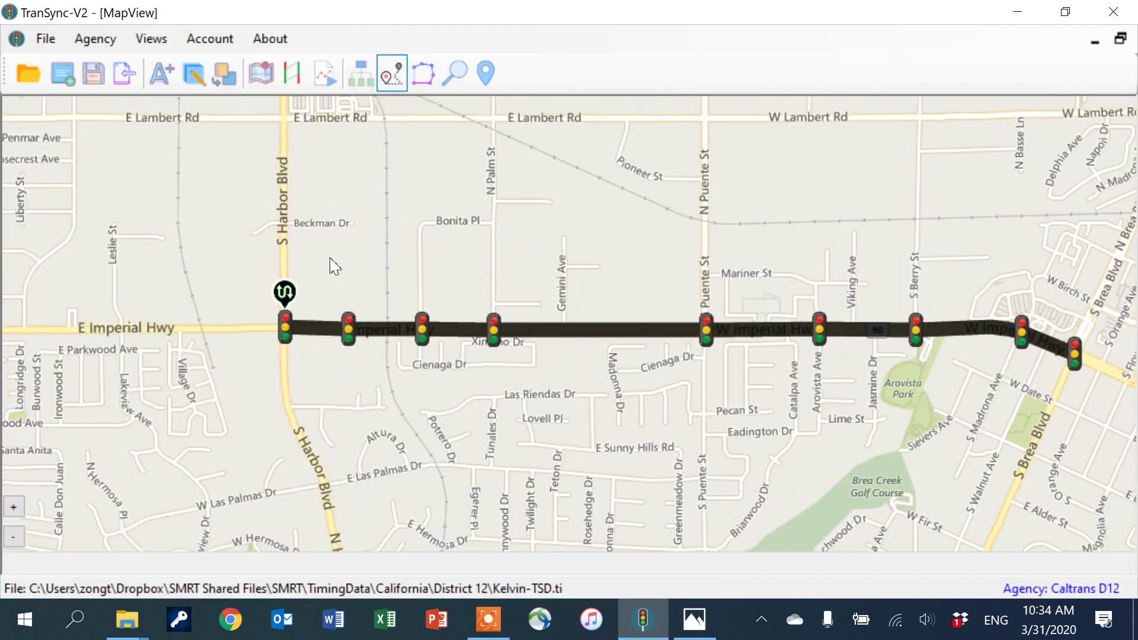
Open the Imperial Hwy subsystem's PM time-space diagram and compare its offsets with the original drawing in Photos
left_click(290, 301)
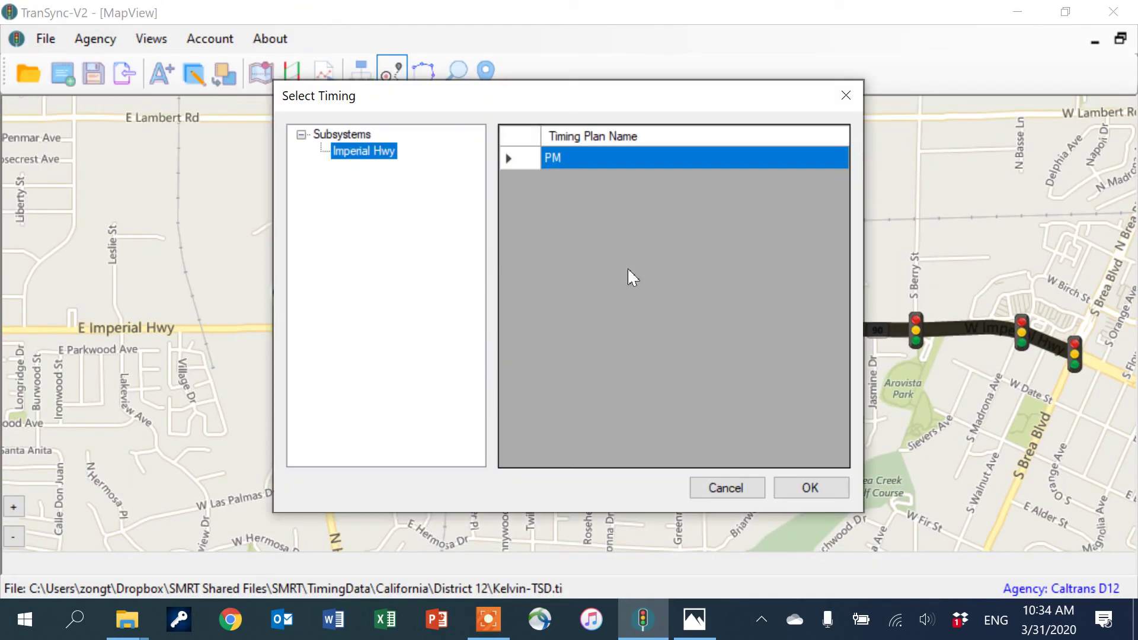
left_click(812, 486)
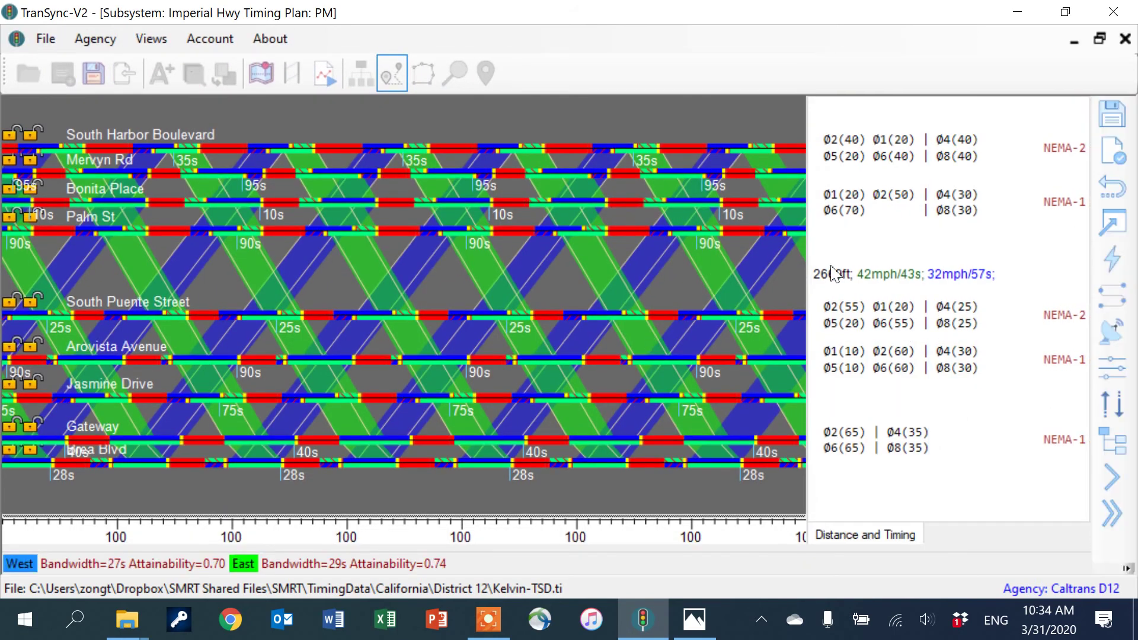
scroll(724, 337, "up", 3)
scroll(521, 535, "up", 2)
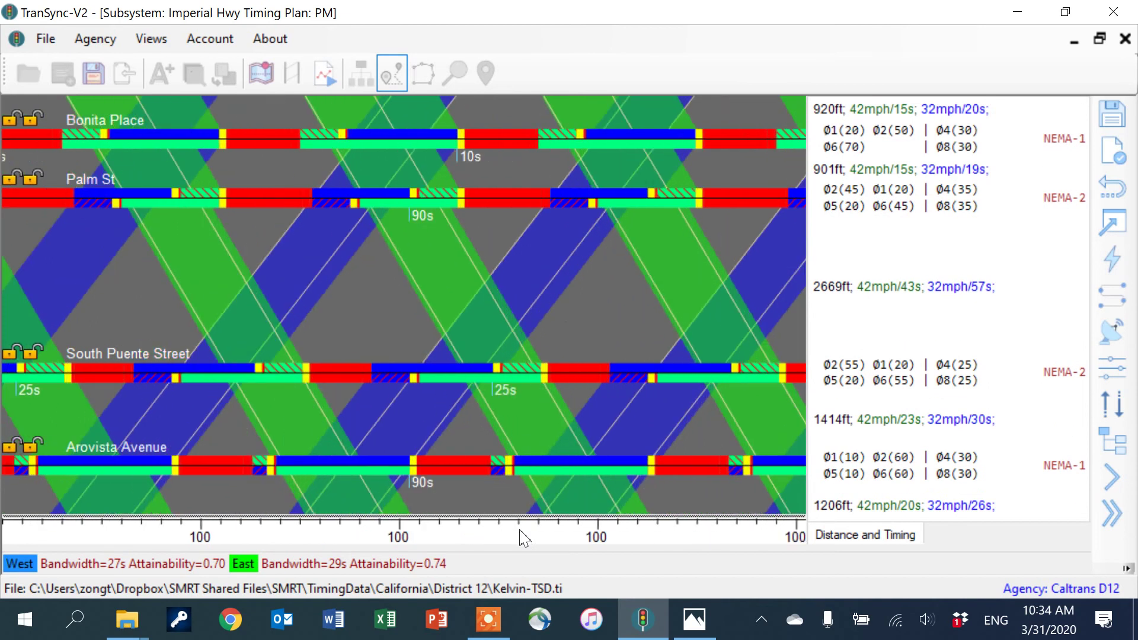
left_click_drag(578, 322, 549, 409)
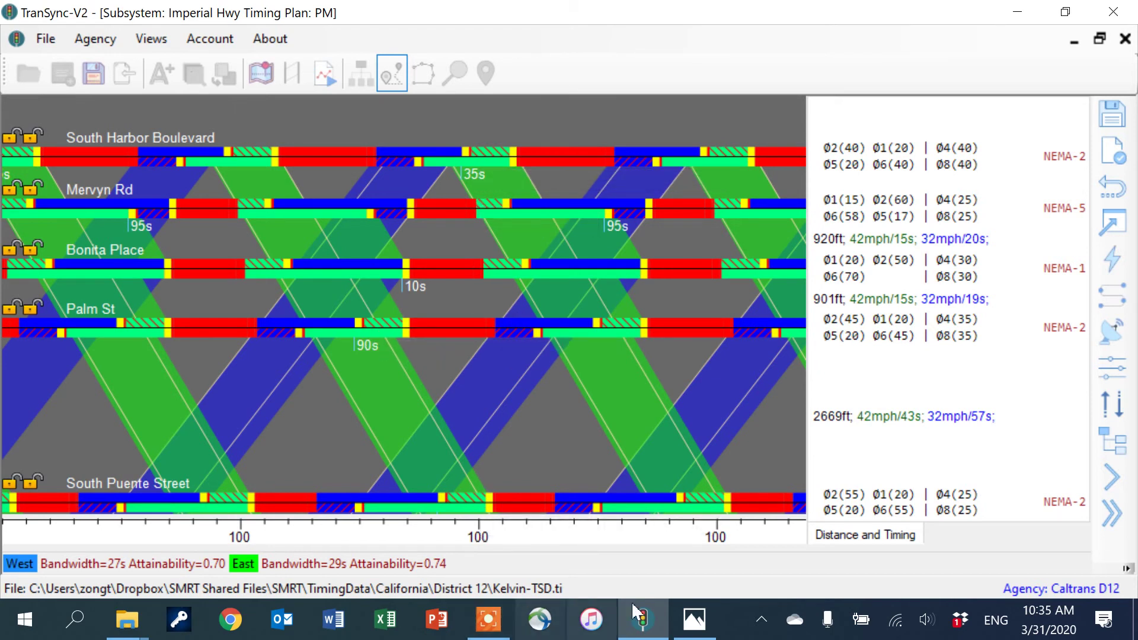
left_click(693, 618)
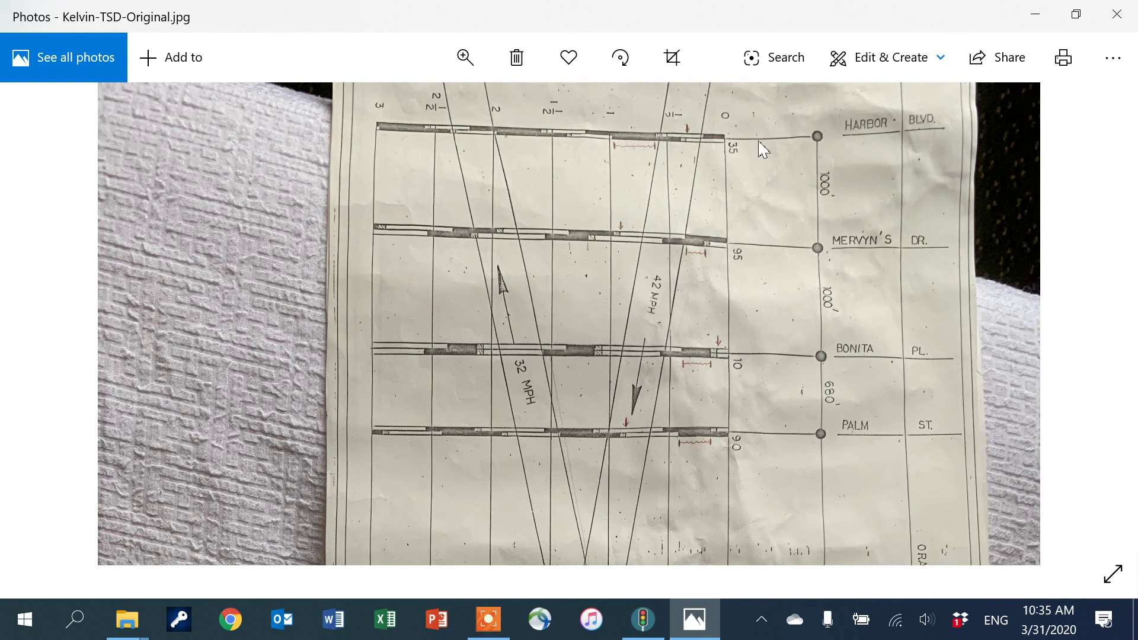
left_click(643, 630)
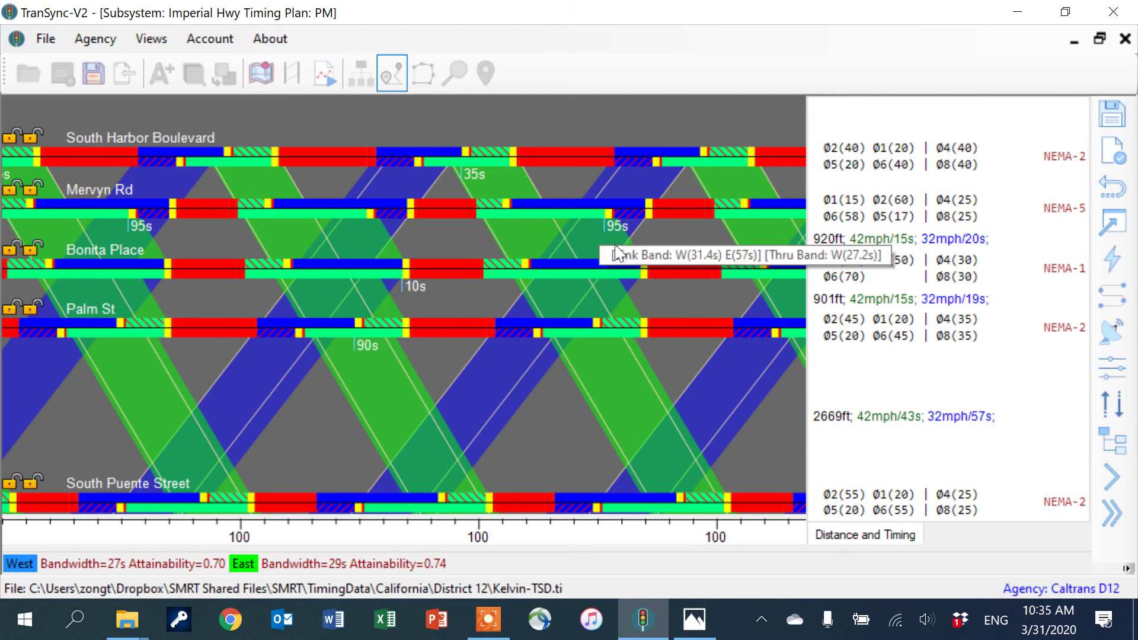
Optimize the PM timing plan with phase sequence optimization and balanced direction preference, and restore the original timing
scroll(621, 264, "down", 5)
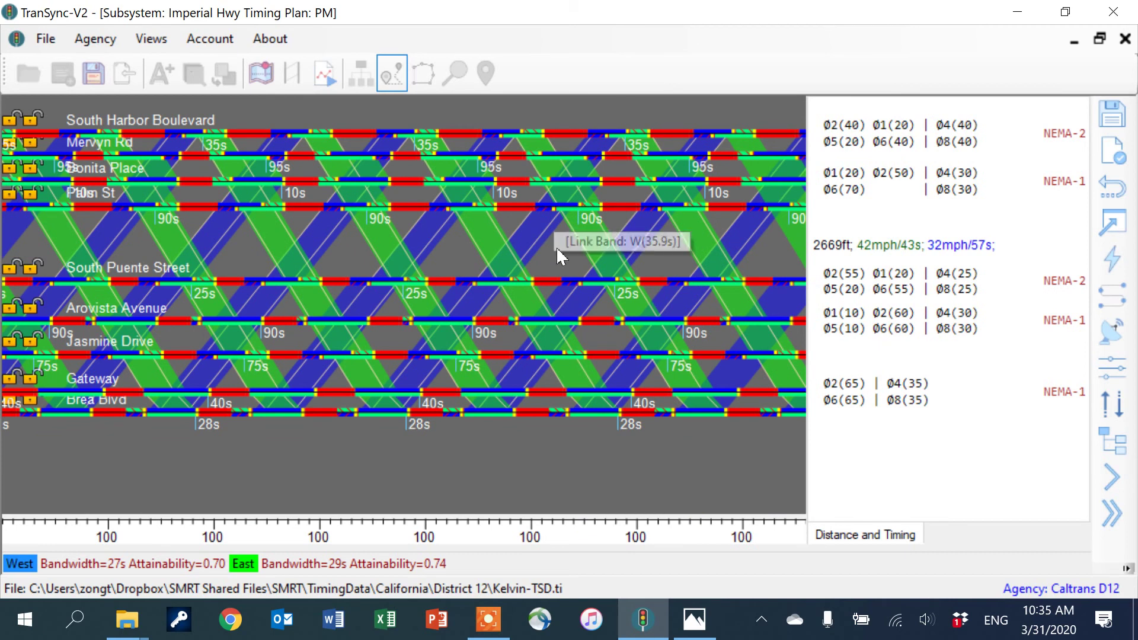
right_click(560, 249)
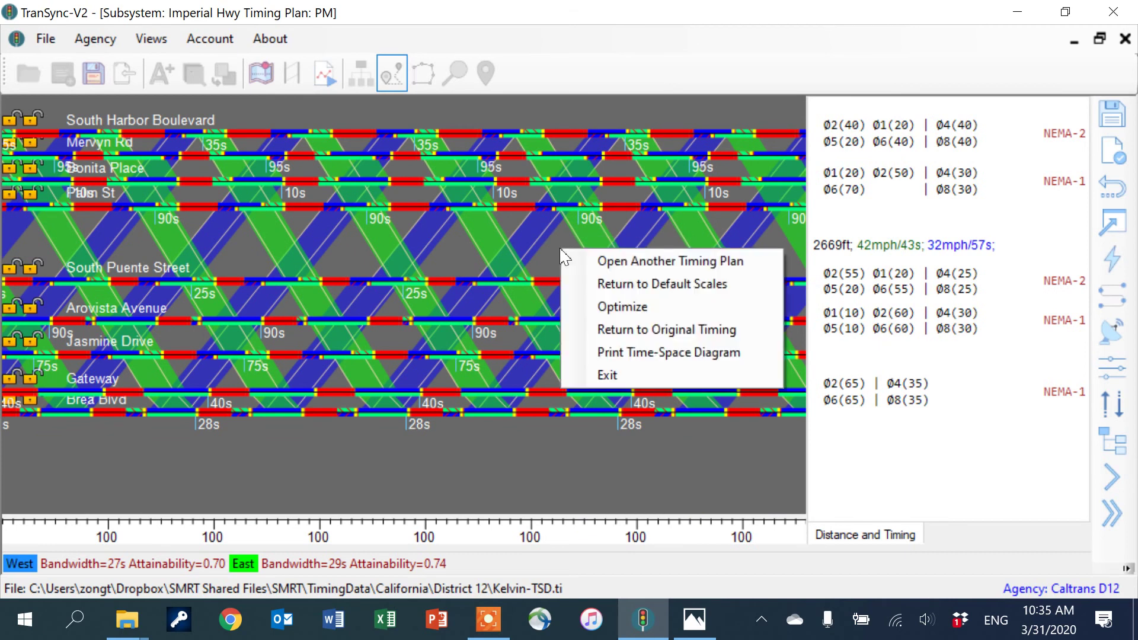
left_click(610, 307)
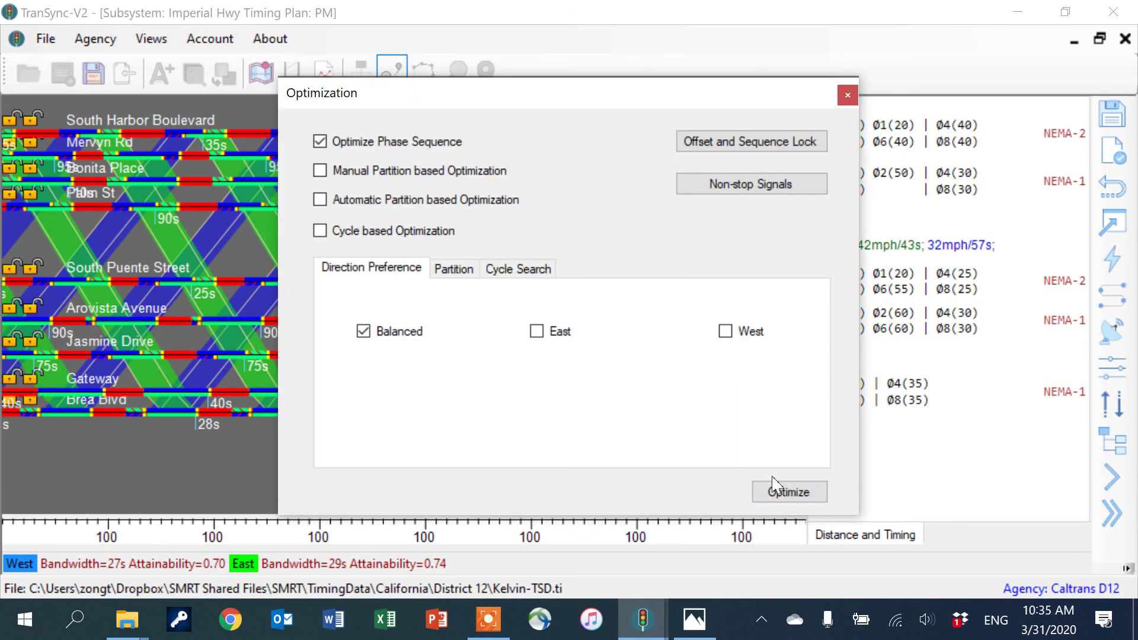
left_click(788, 492)
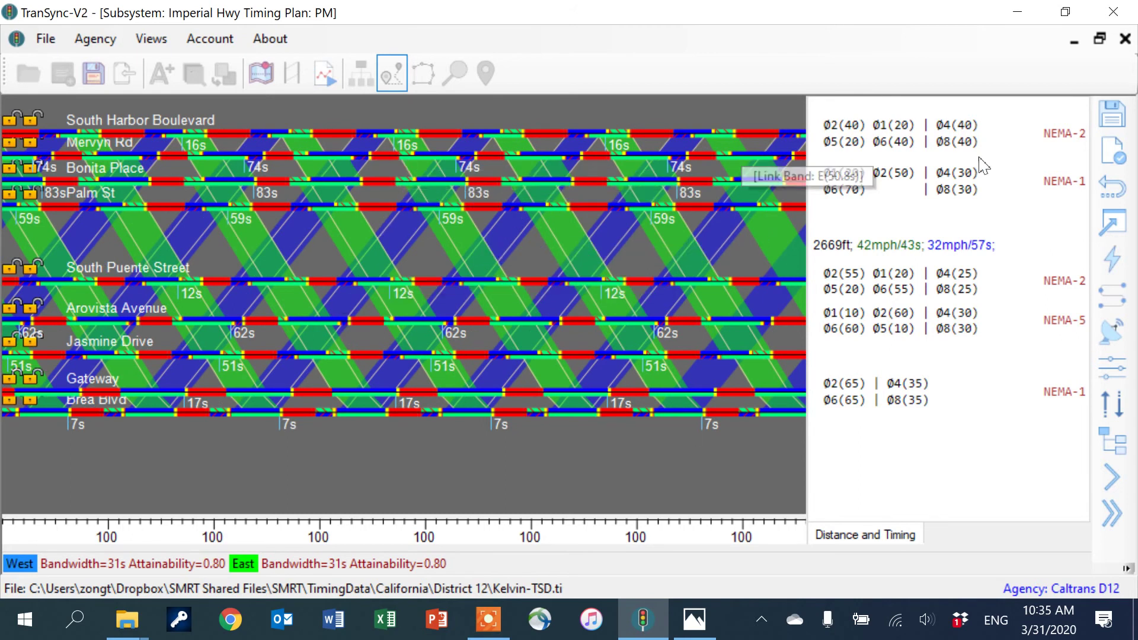
left_click(1113, 190)
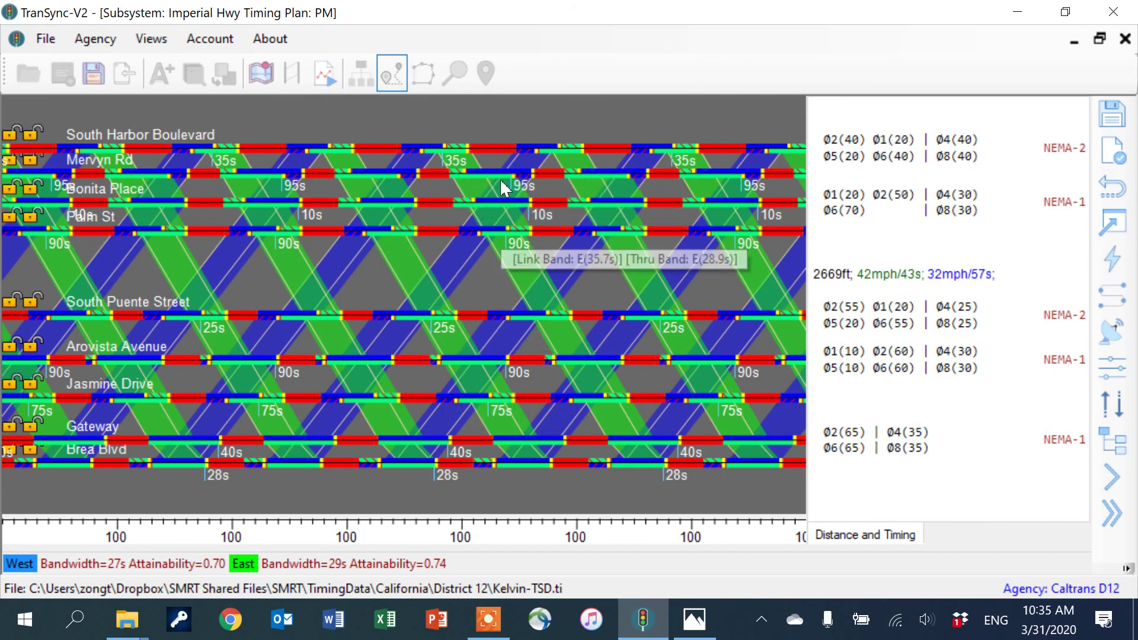
Lock both the offset and the phase sequence of South Harbor Boulevard
left_click(12, 133)
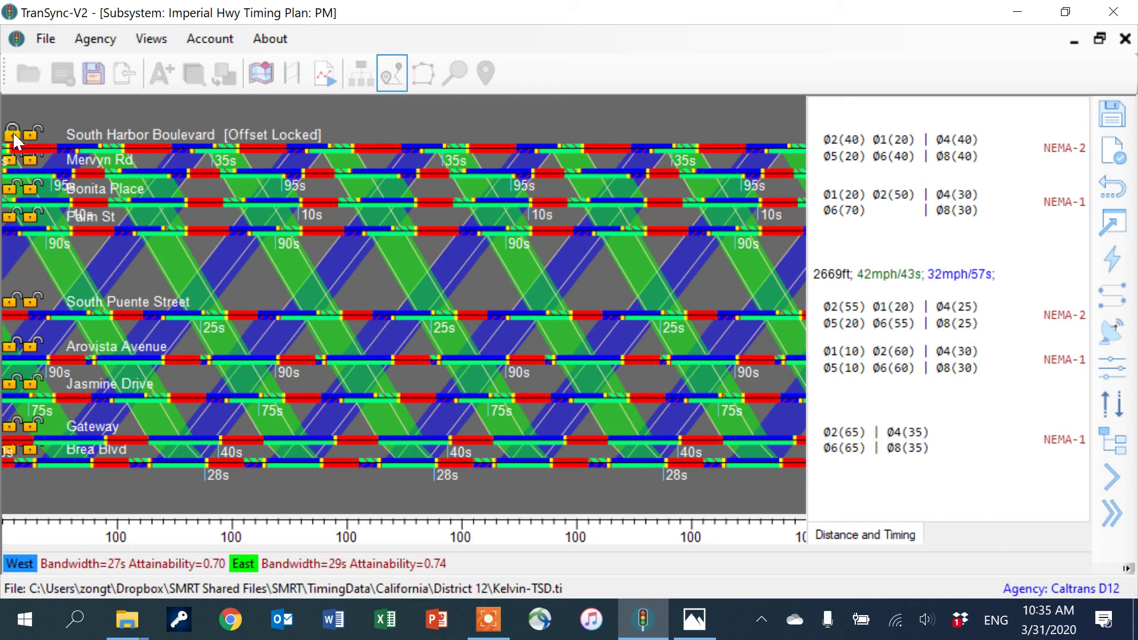
left_click(28, 135)
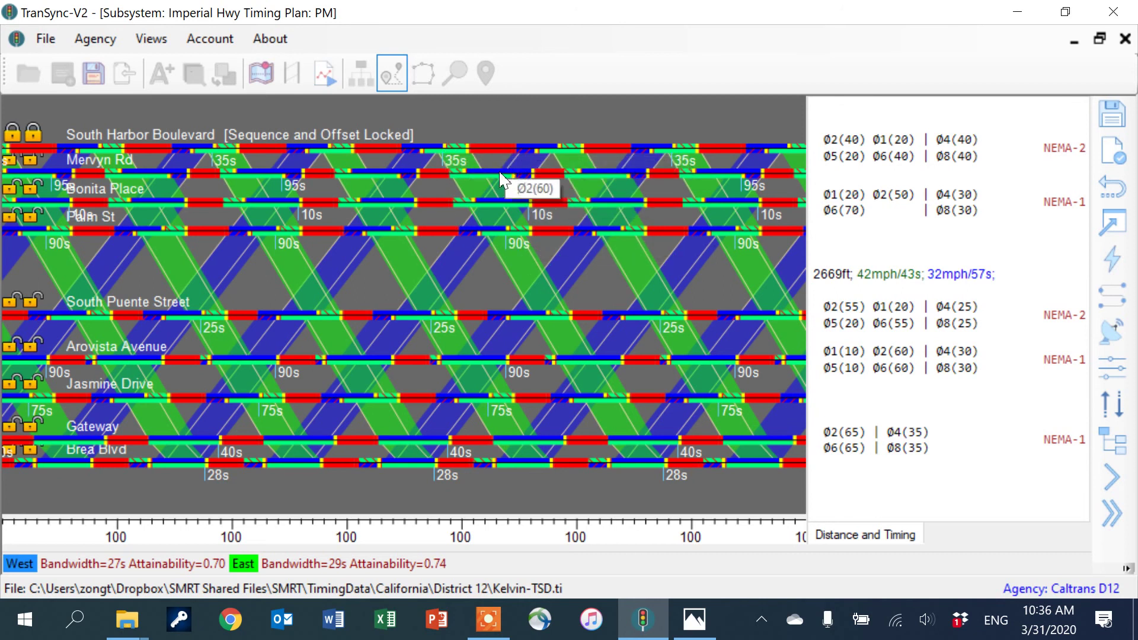
Shift offsets at Mervyn Rd (29 s), Bonita Place (66 s), Palm St (54 s) and South Puente Street (42 s), switching the last to NEMA-1
left_click_drag(500, 176, 468, 178)
mouse_move(550, 203)
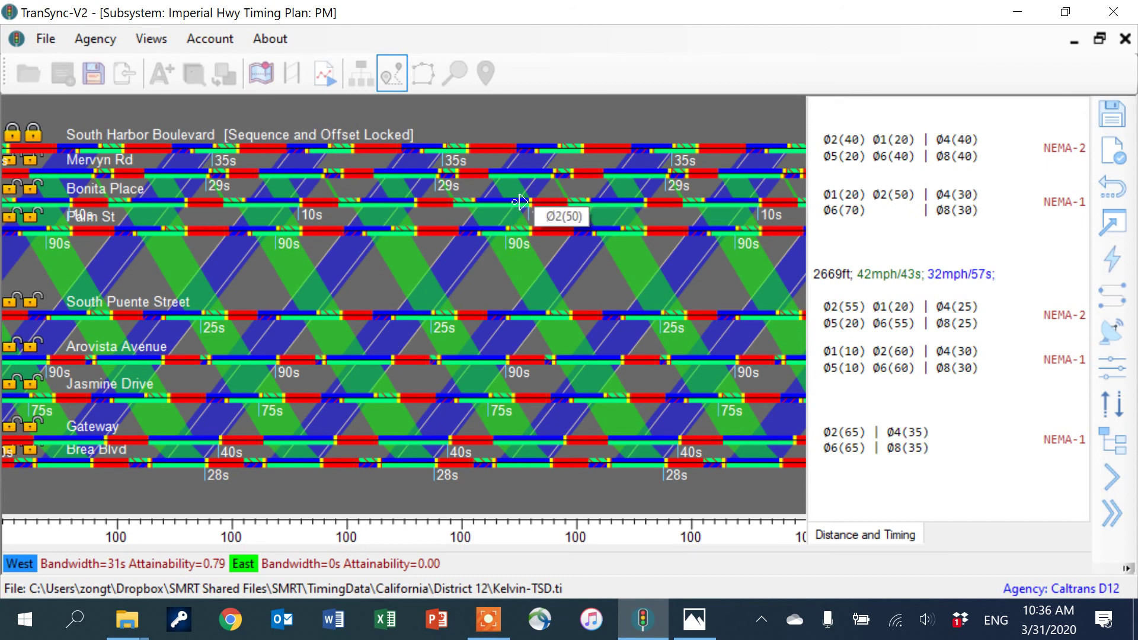
left_click_drag(551, 203, 572, 314)
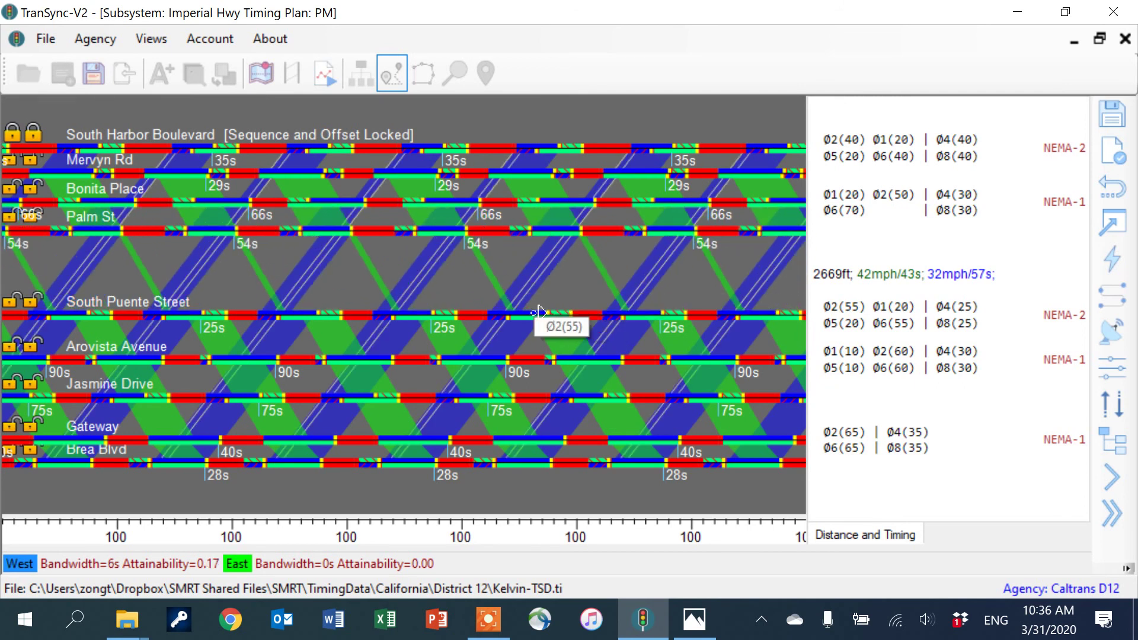
double_click(583, 319)
left_click_drag(574, 317, 580, 305)
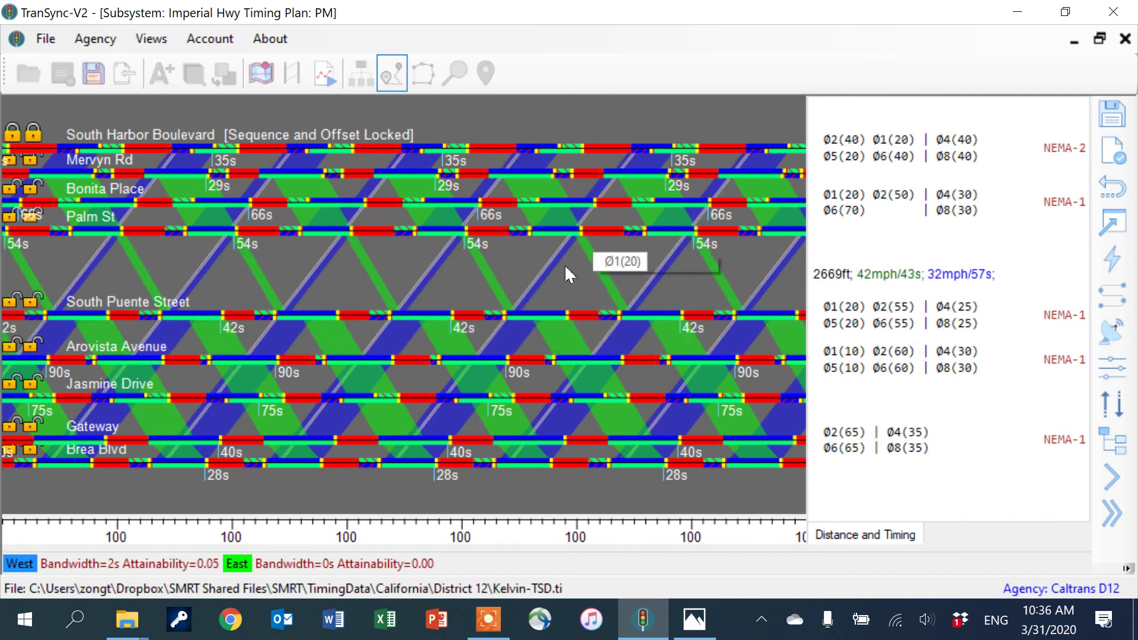
Optimize the PM timing plan with South Harbor Boulevard's offset and sequence kept locked
right_click(613, 245)
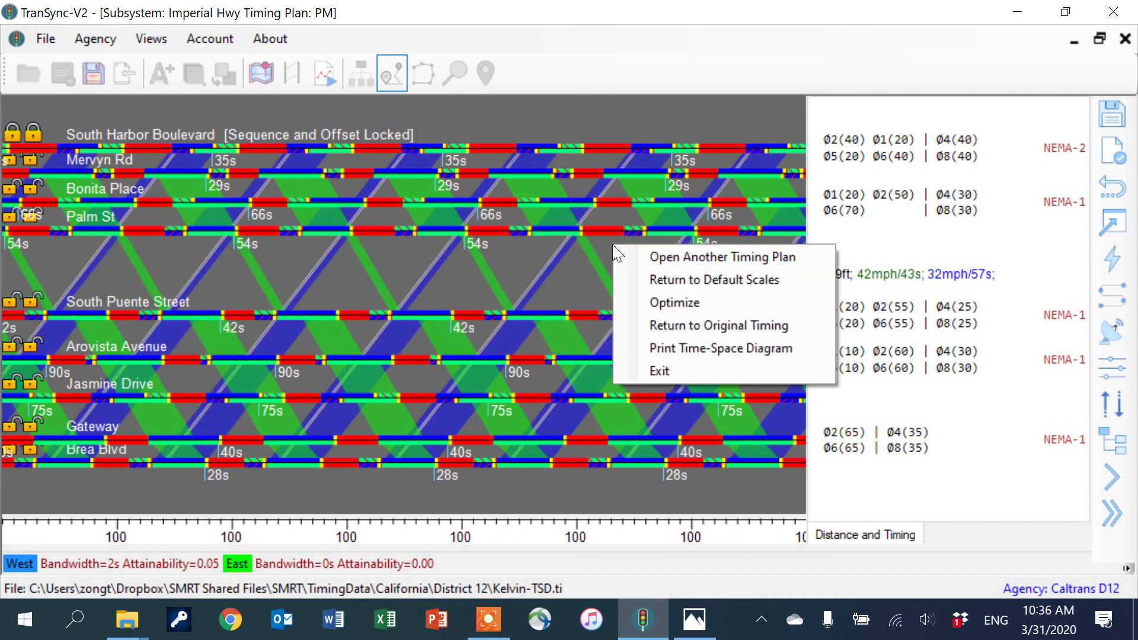
left_click(659, 302)
left_click(789, 492)
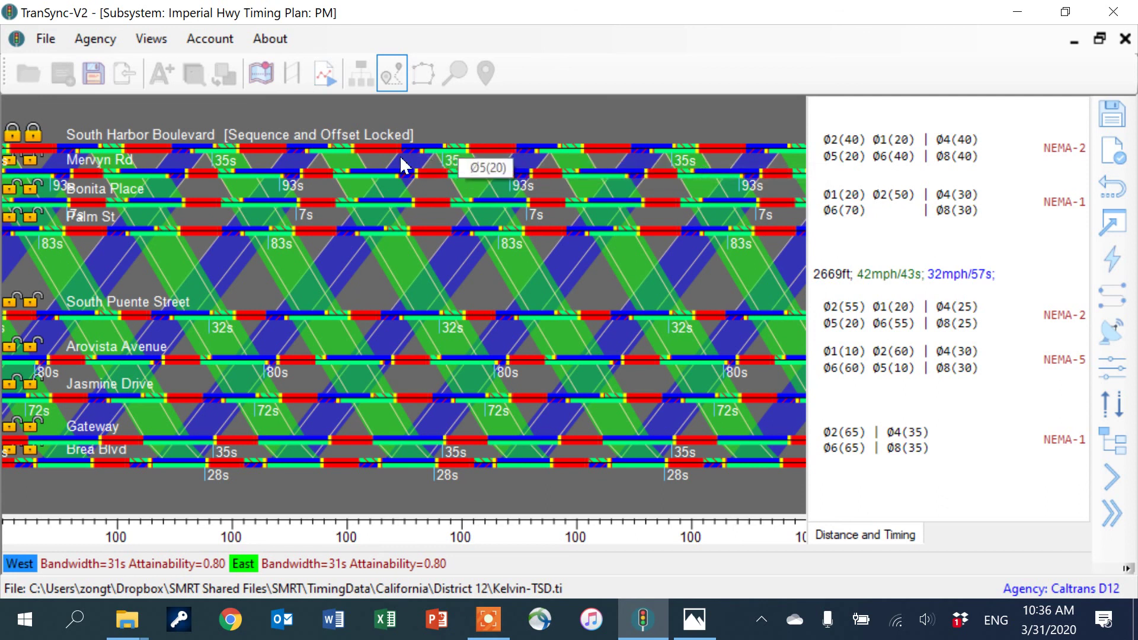
Inspect the optimized offsets in the time-space diagram and compare them with the original drawing in Photos
mouse_move(455, 161)
mouse_move(532, 192)
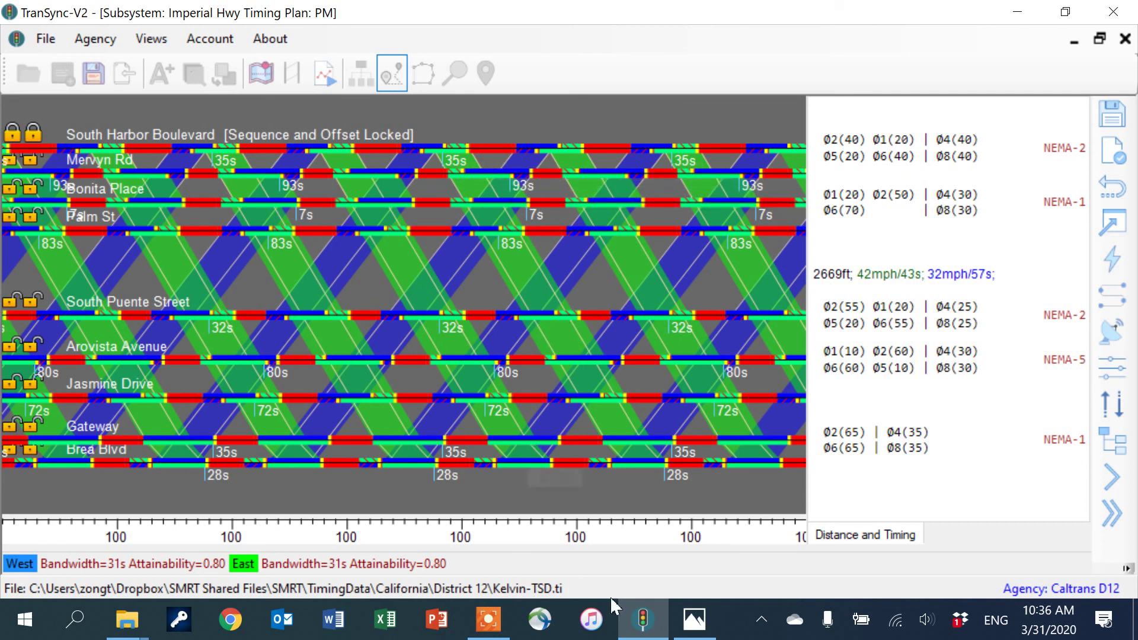
left_click(689, 628)
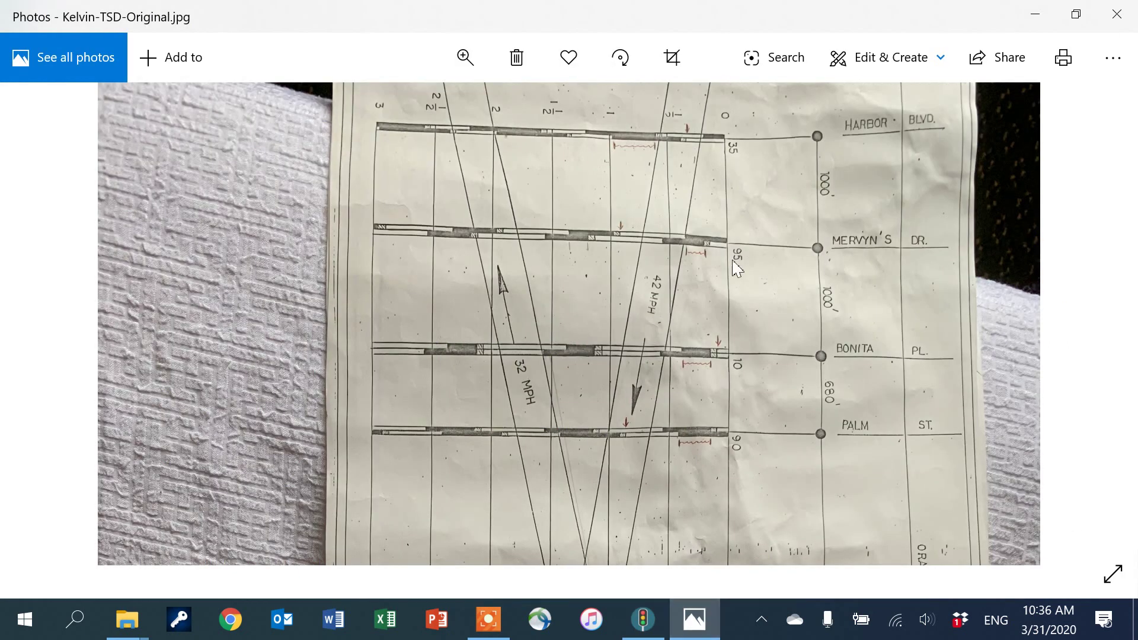
left_click(642, 619)
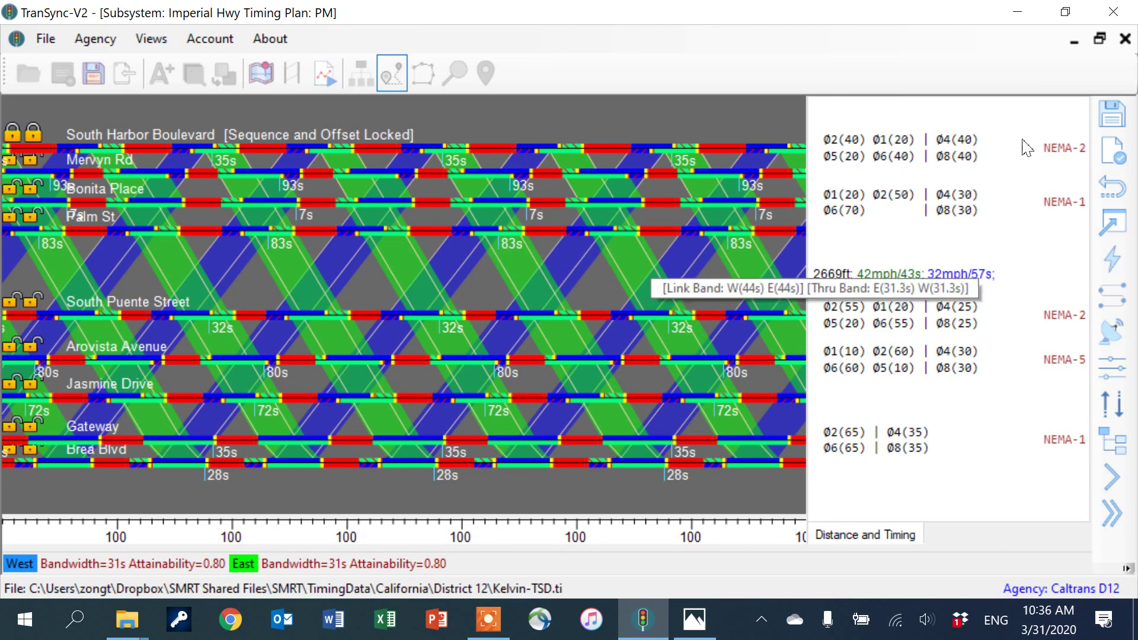
Close the Imperial Hwy time-space diagram without saving the changes to the PM timing plan
left_click(1125, 40)
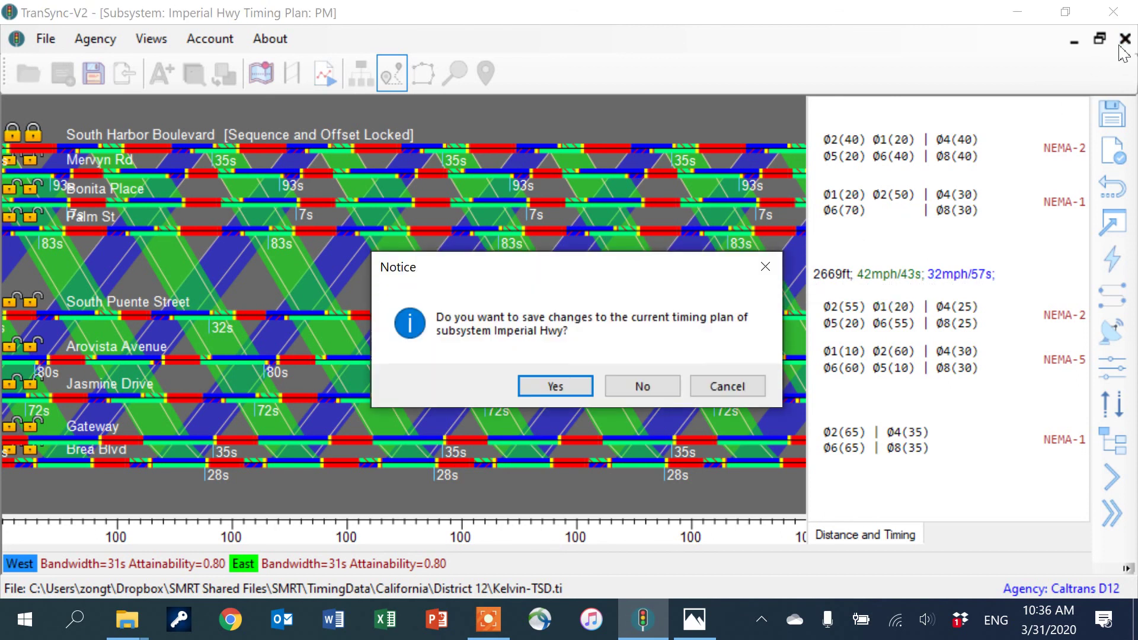
left_click(647, 393)
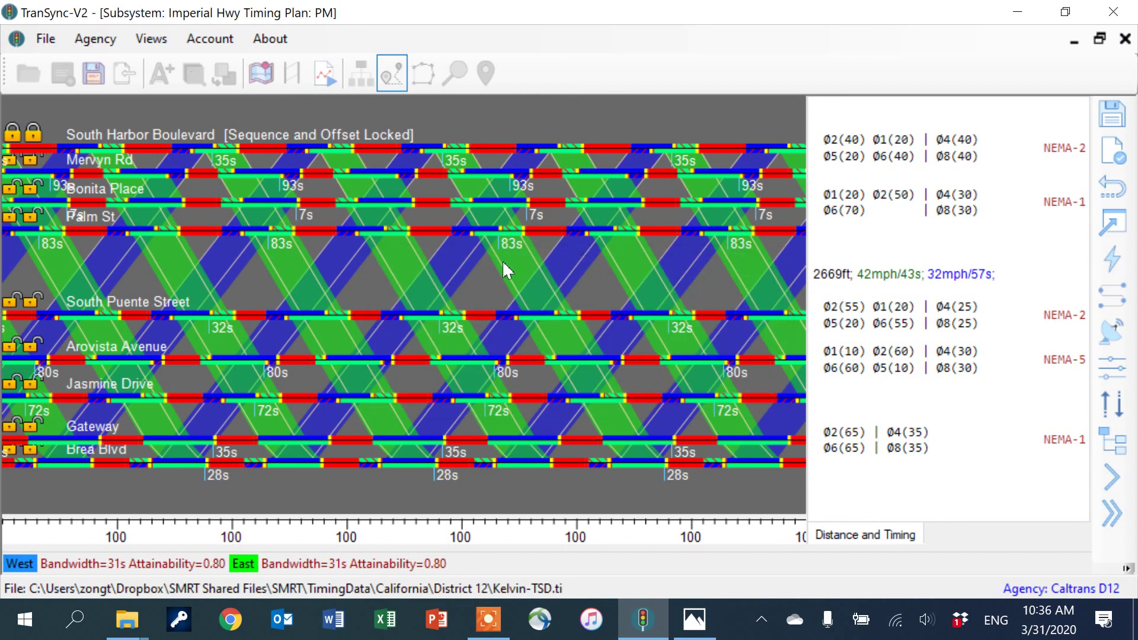